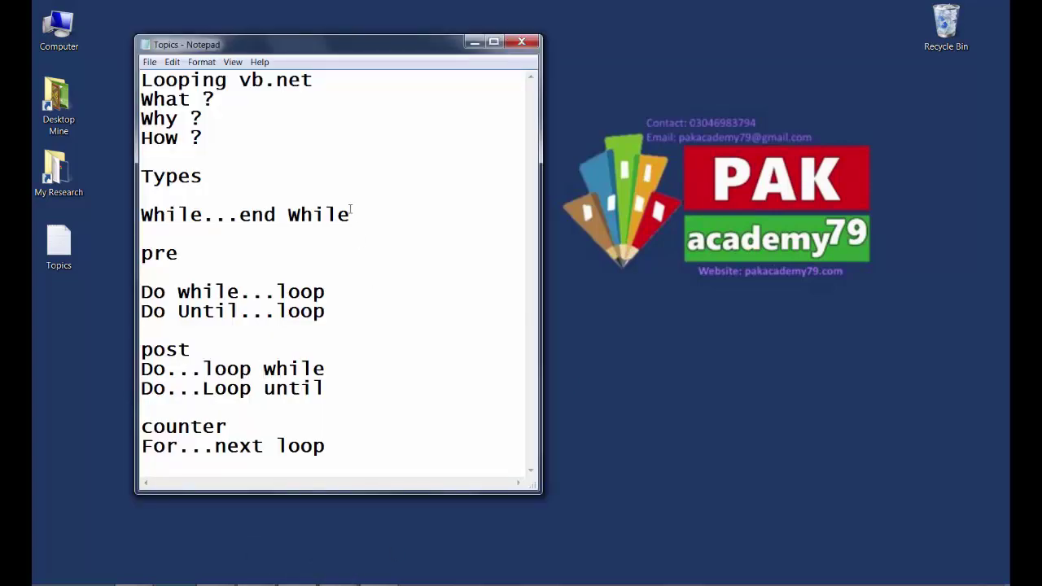
Step: Move through the outline to select the What ? line, then dismiss the color scheme prompt
key("Home")
key("Up")
key("Up")
key("Up")
key("Up")
key("Up")
key("Up")
key("Up")
left_click(232, 108)
key("Down")
key("Up")
key("Up")
key("Up")
key("Down")
key("End")
key("shift+Home")
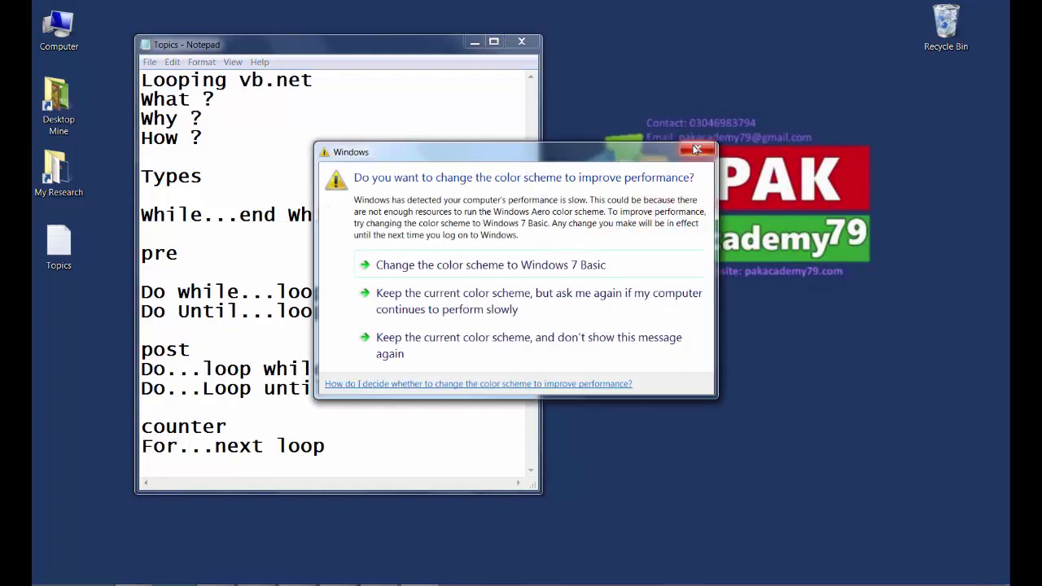
left_click(697, 150)
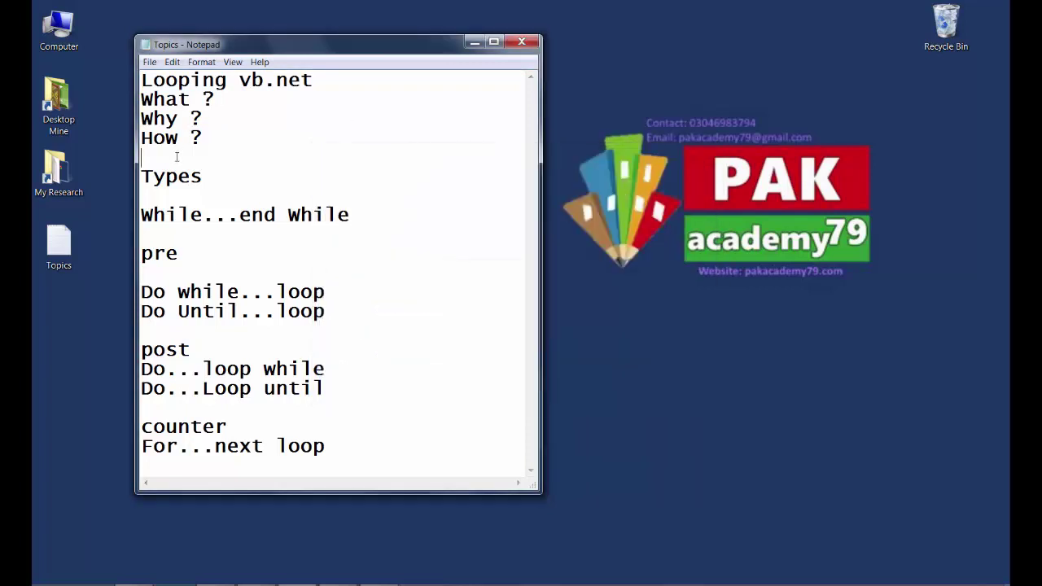
Step: Enter 'senteinel special' and 'counter' on new lines just above Types
key("Down")
key("Down")
key("Down")
type("sente")
type("inel")
key("Return")
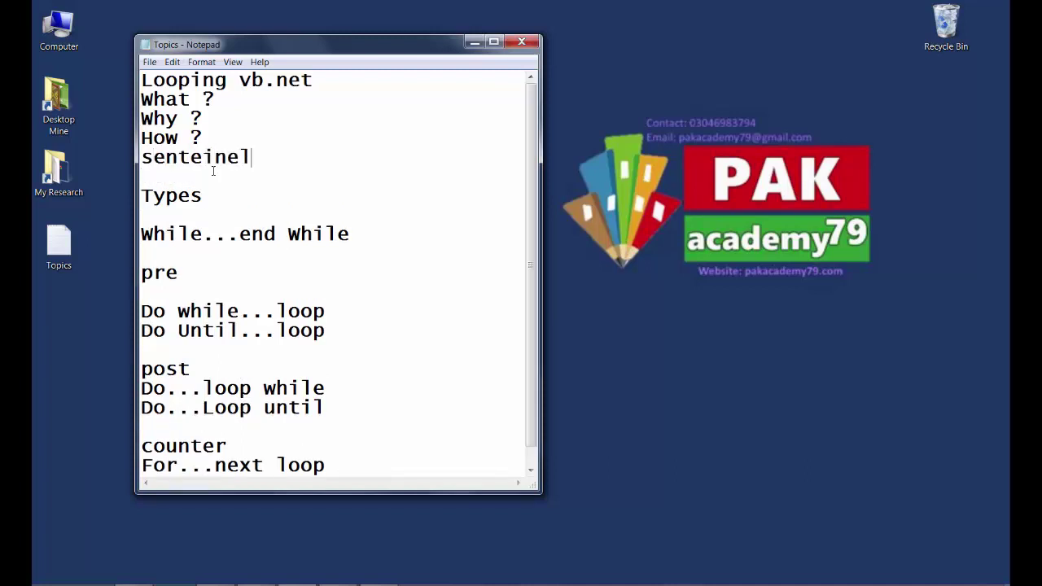
type(" special")
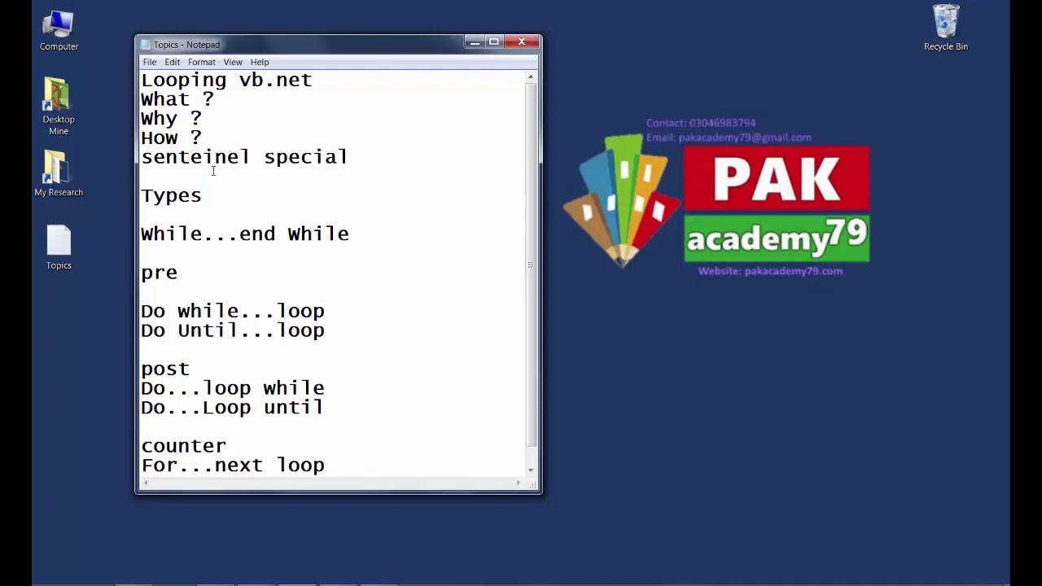
left_click(214, 171)
type("counter")
double_click(213, 172)
key("Home")
key("Up")
key("shift+Down")
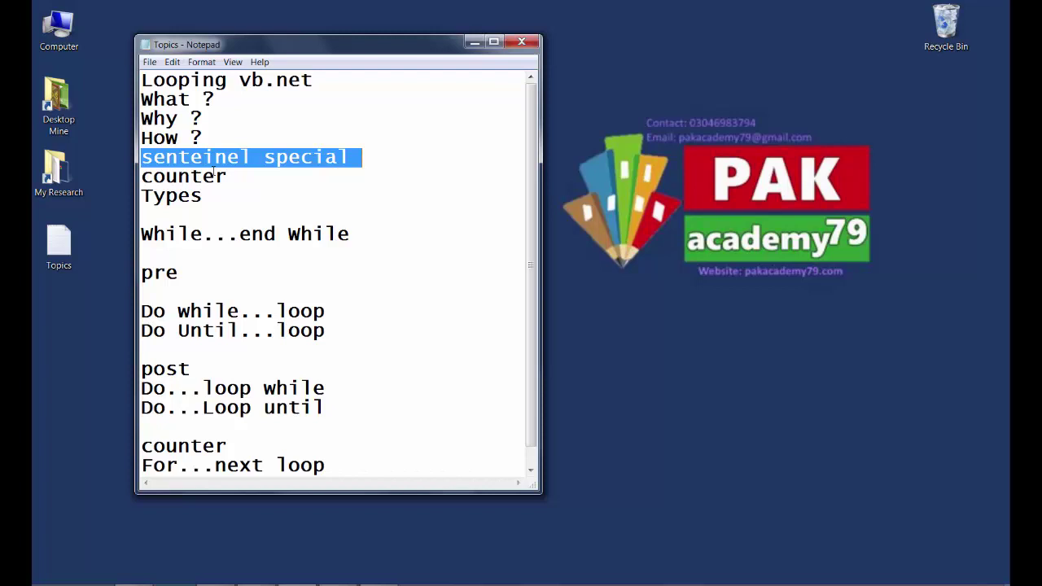
key("Down")
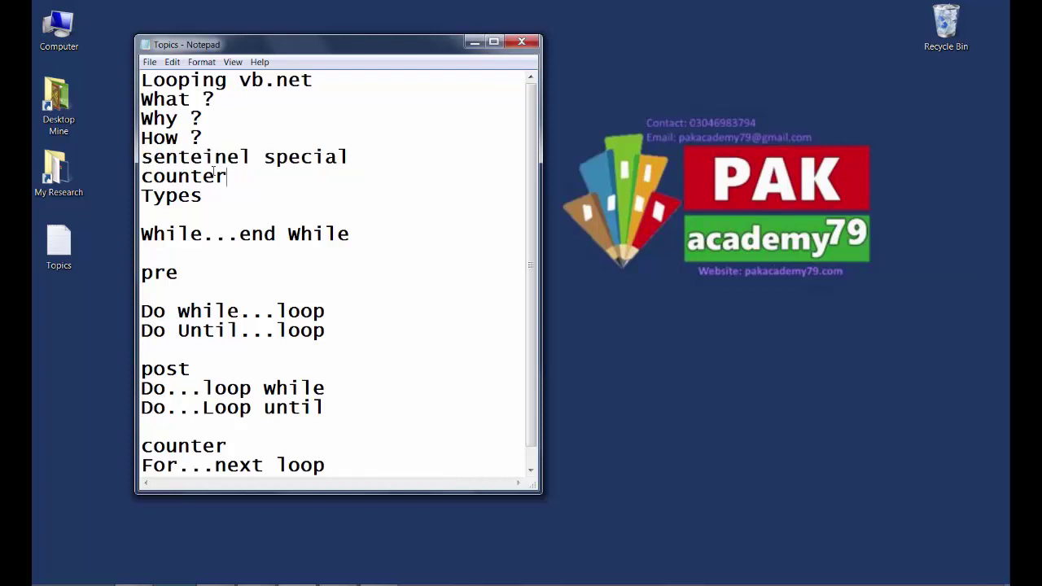
key("Down")
key("Down")
key("shift+Down")
key("shift+Down")
key("shift+Down")
key("shift+Down")
key("shift+Down")
key("shift+Down")
key("shift+Down")
key("shift+Down")
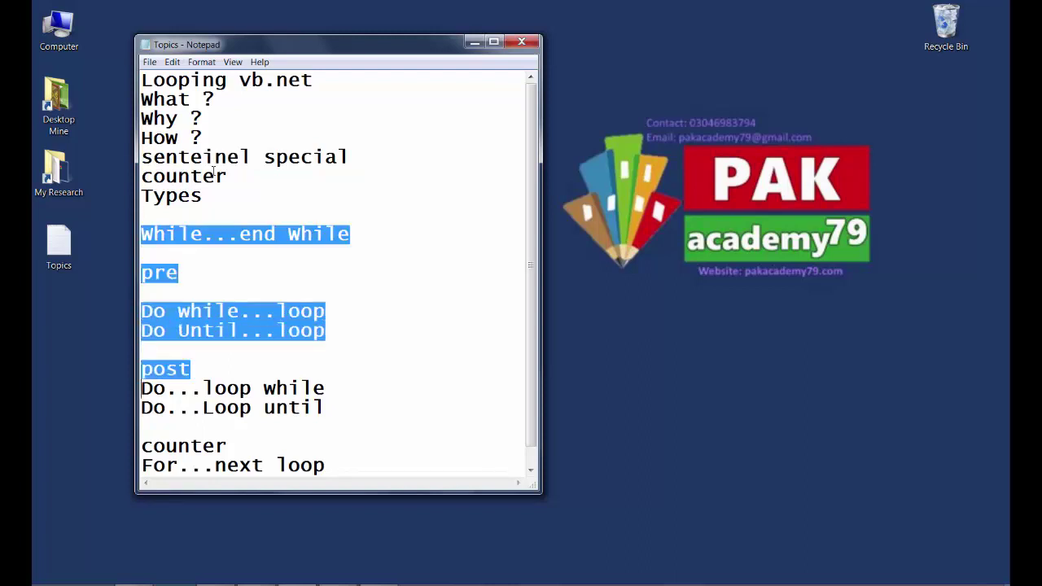
key("shift+Down")
key("shift+Down")
key("shift+Down")
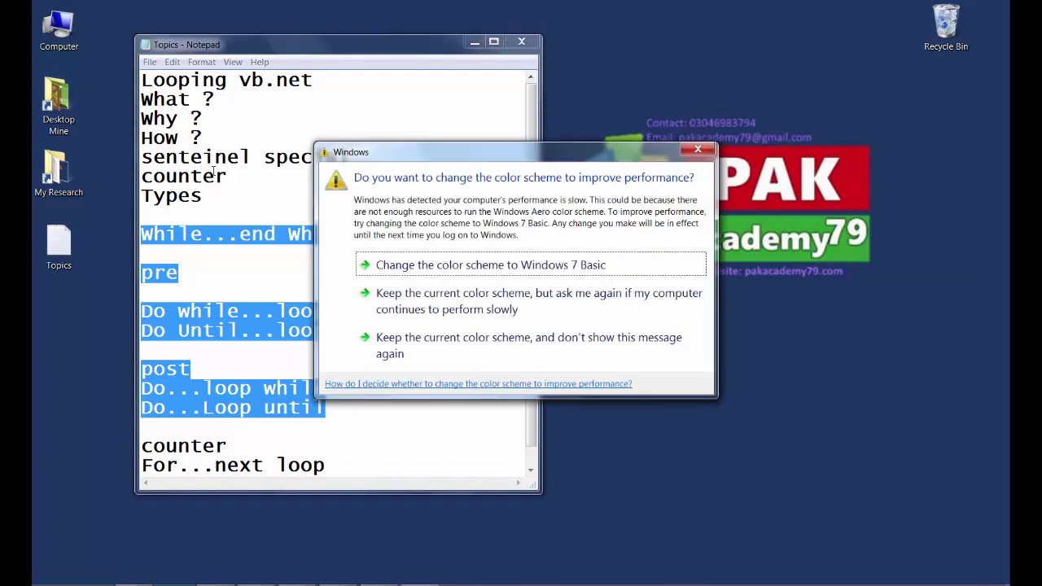
left_click(708, 154)
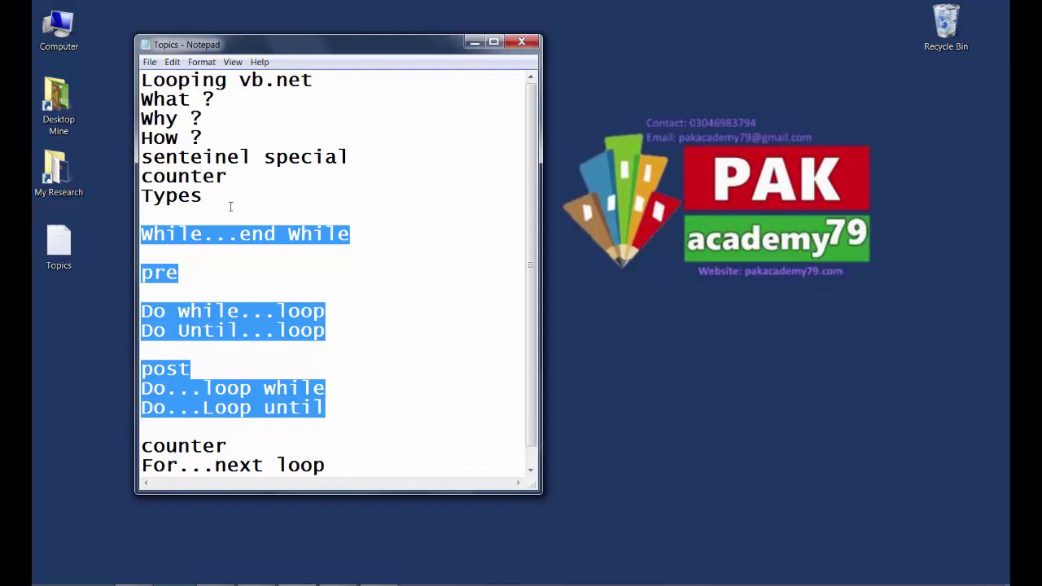
left_click(220, 290)
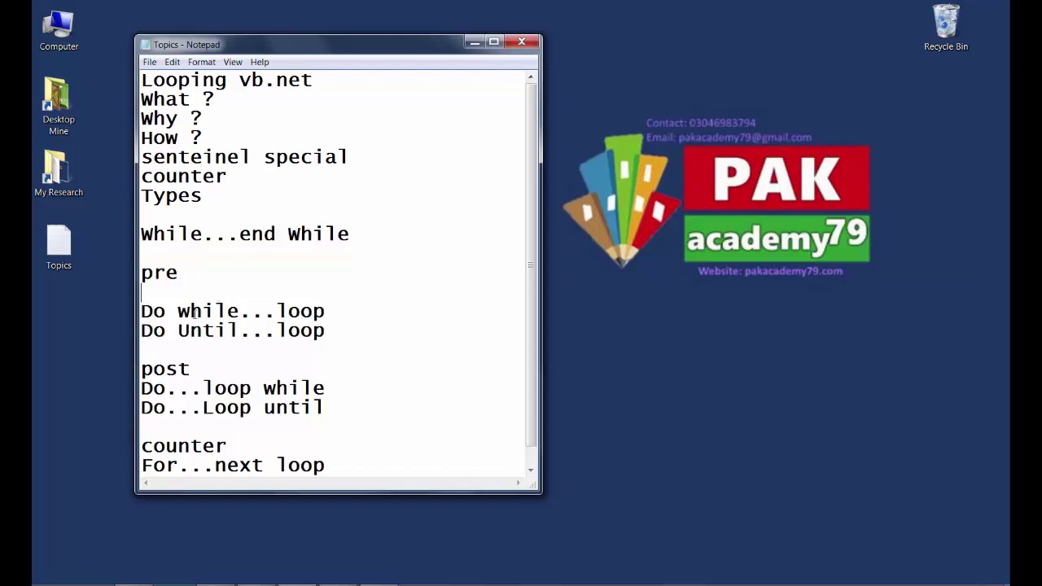
left_click_drag(165, 311, 282, 311)
left_click_drag(166, 331, 326, 331)
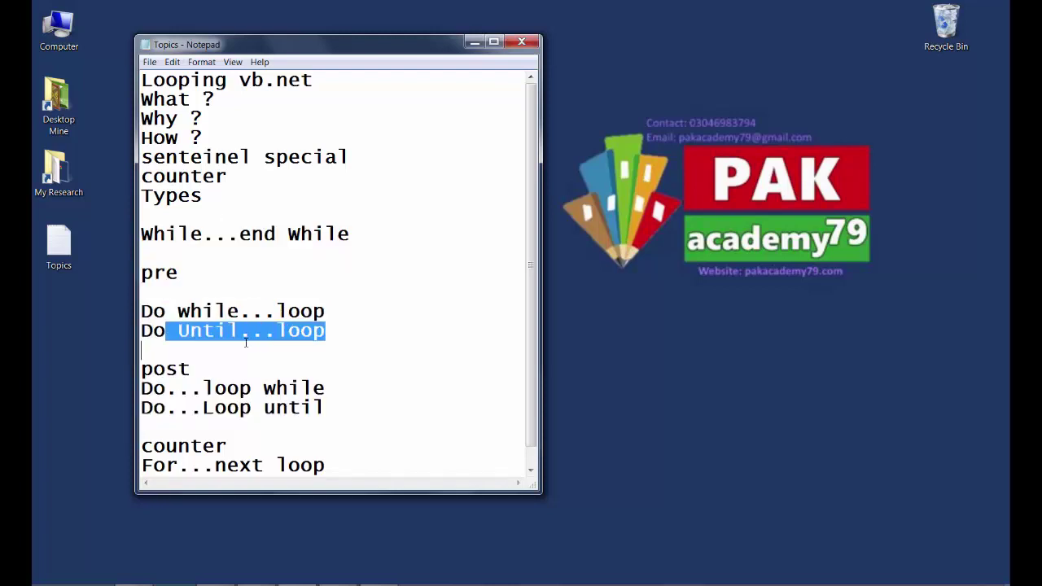
left_click_drag(349, 235, 177, 234)
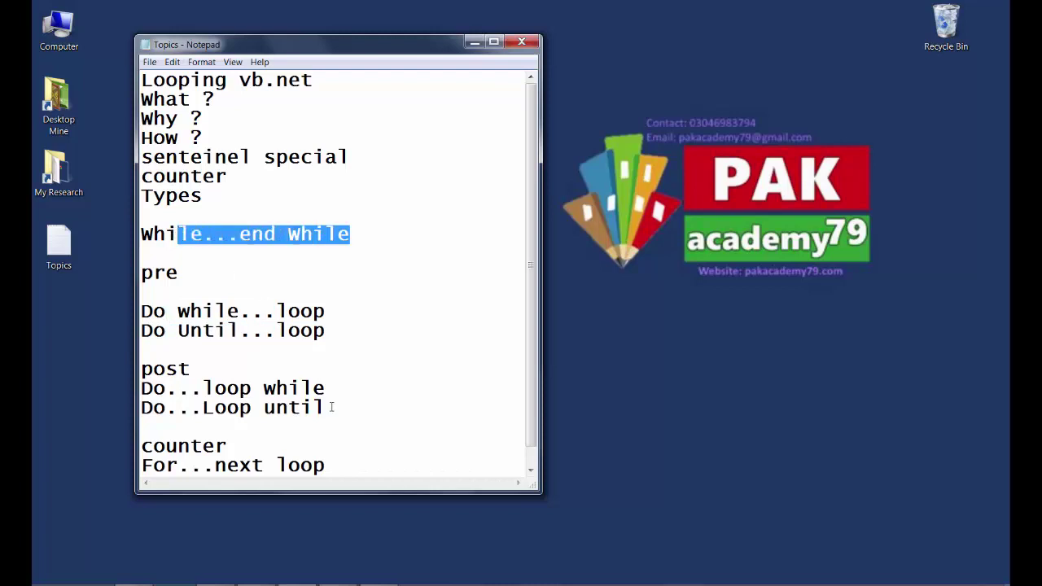
left_click(194, 369)
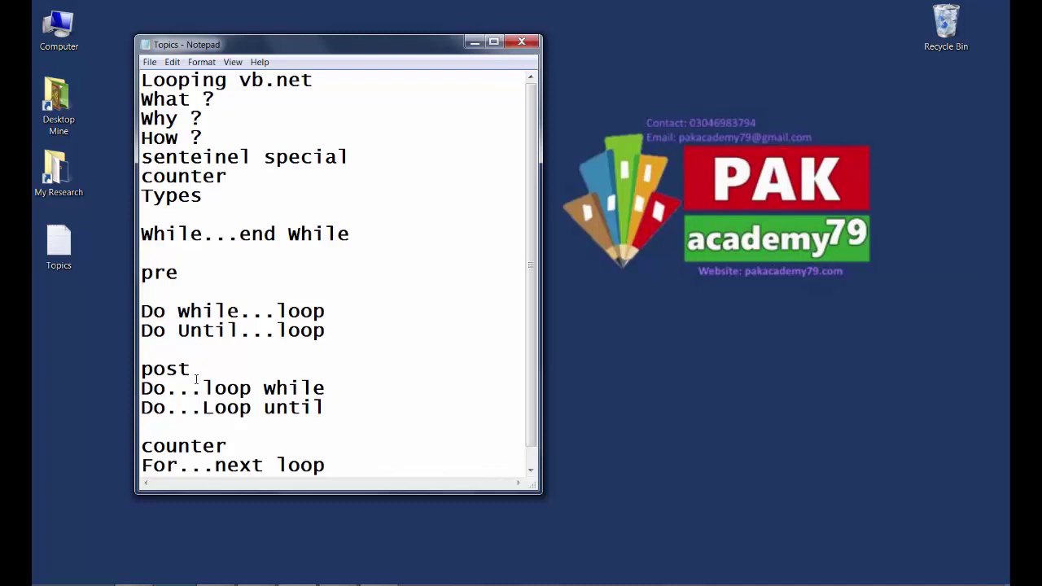
left_click_drag(203, 388, 315, 394)
left_click(256, 412)
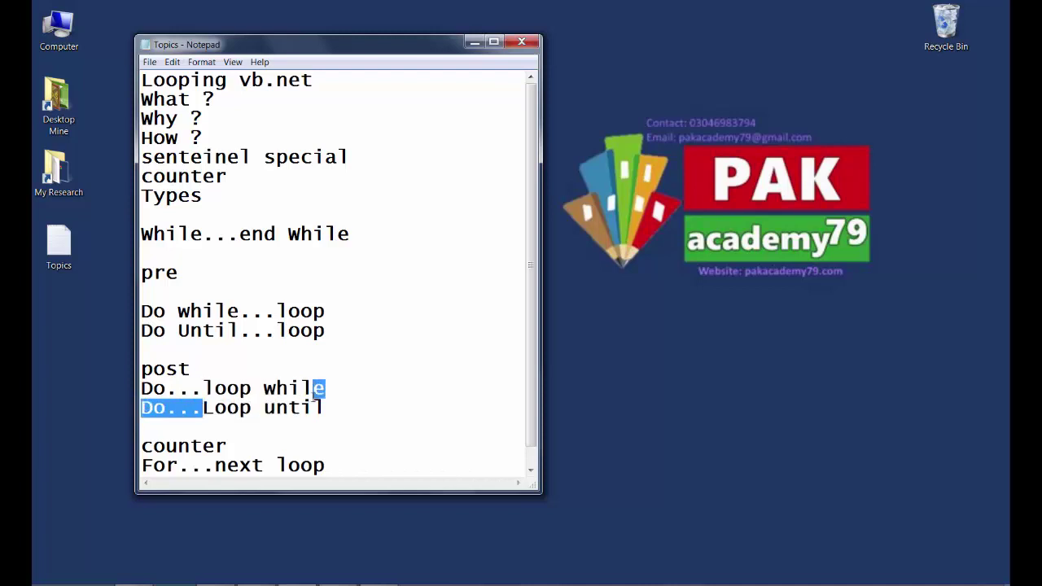
left_click(323, 407)
Step: Put the cursor on the empty line below For...next loop and minimize the Topics window
scroll(266, 444, "down", 1)
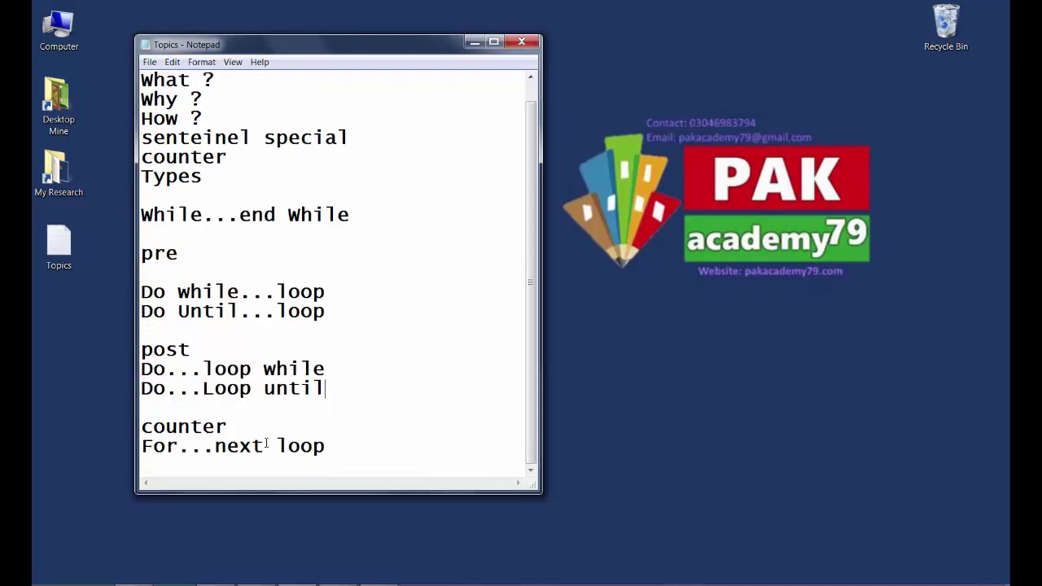
left_click_drag(152, 446, 275, 446)
left_click(277, 469)
left_click(474, 42)
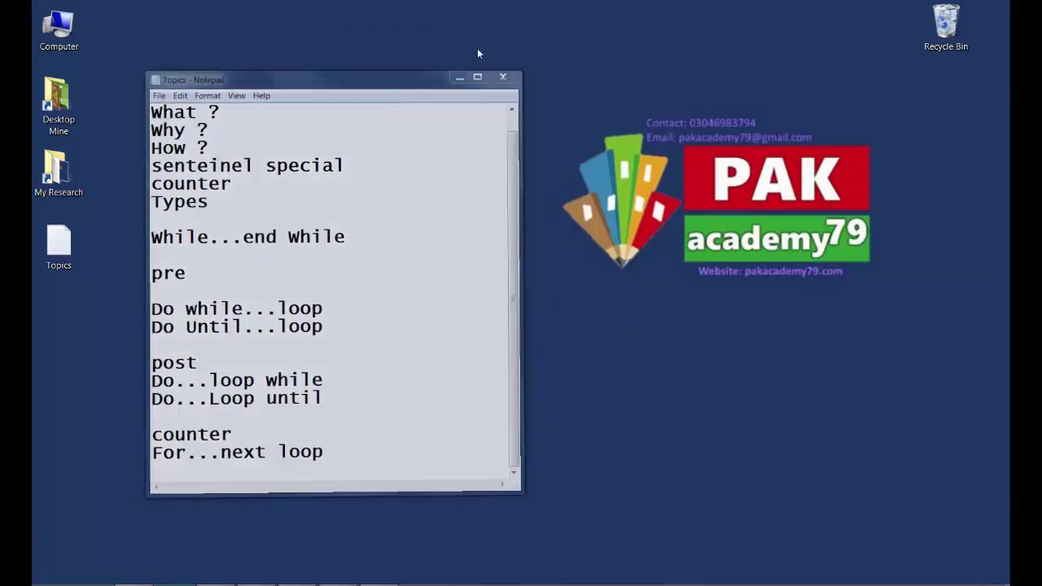